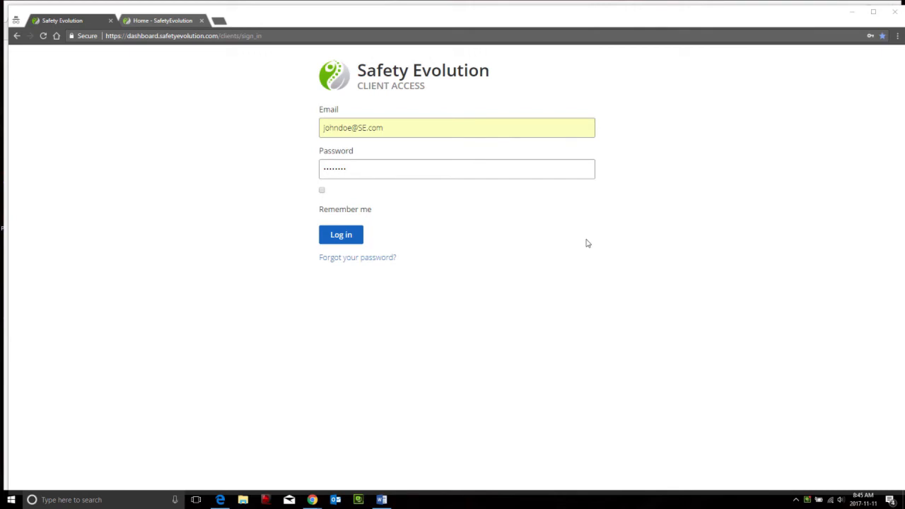
Log in and tick both 'I accept these Terms of Service' and 'I accept the User Agreement'
click(341, 234)
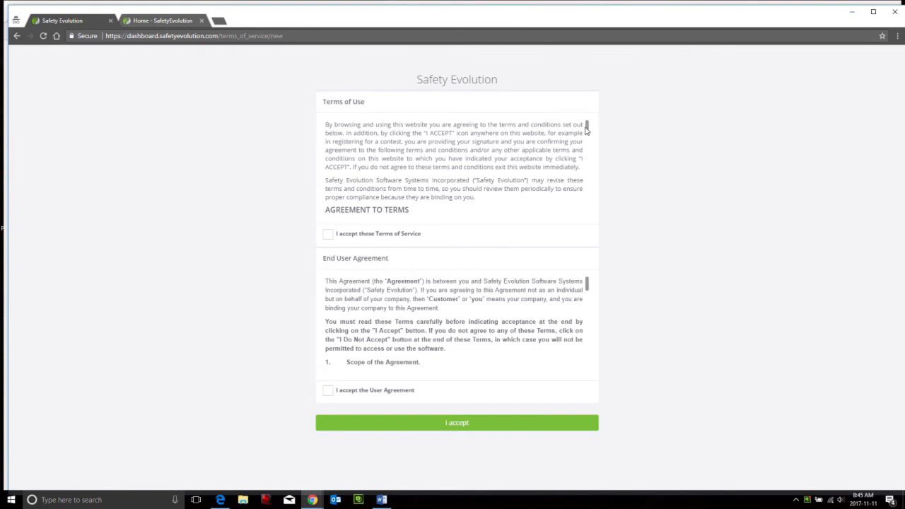
click(327, 234)
click(327, 391)
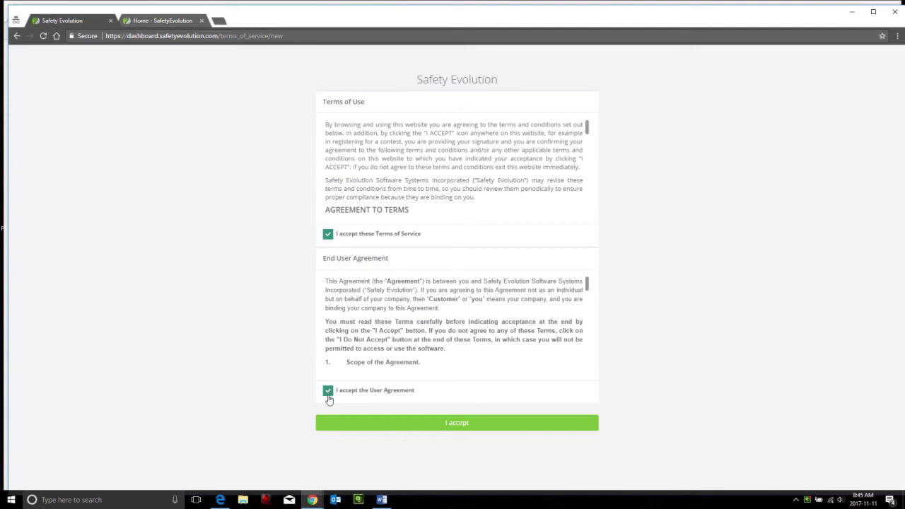
Submit the agreements and set the birthdate to 2017-11-06 from the calendar
click(457, 423)
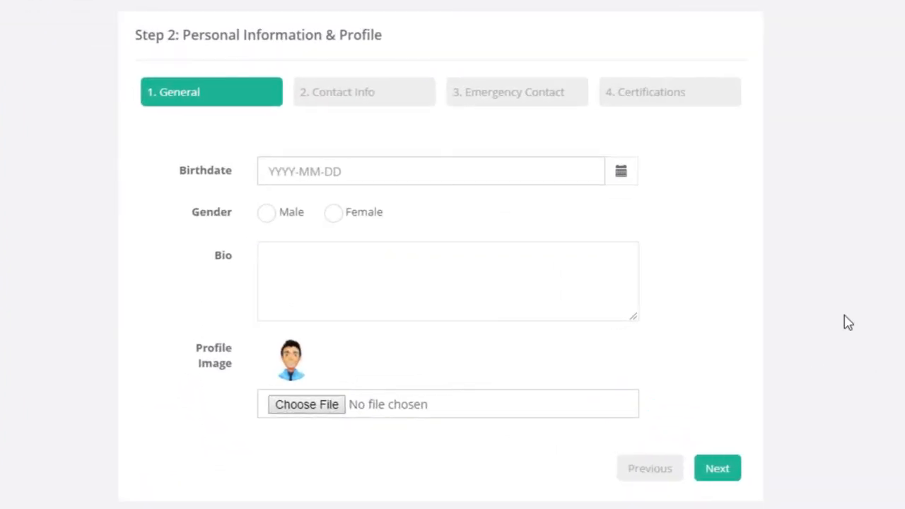
click(621, 172)
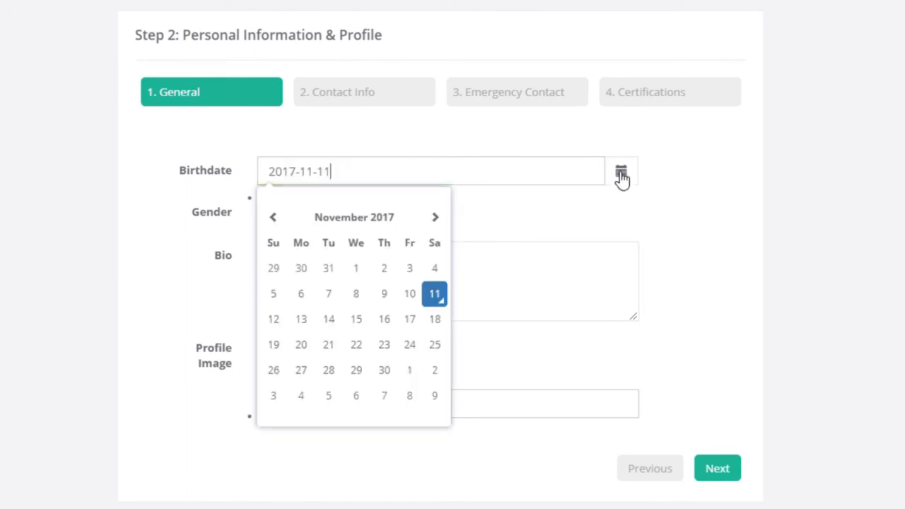
click(301, 294)
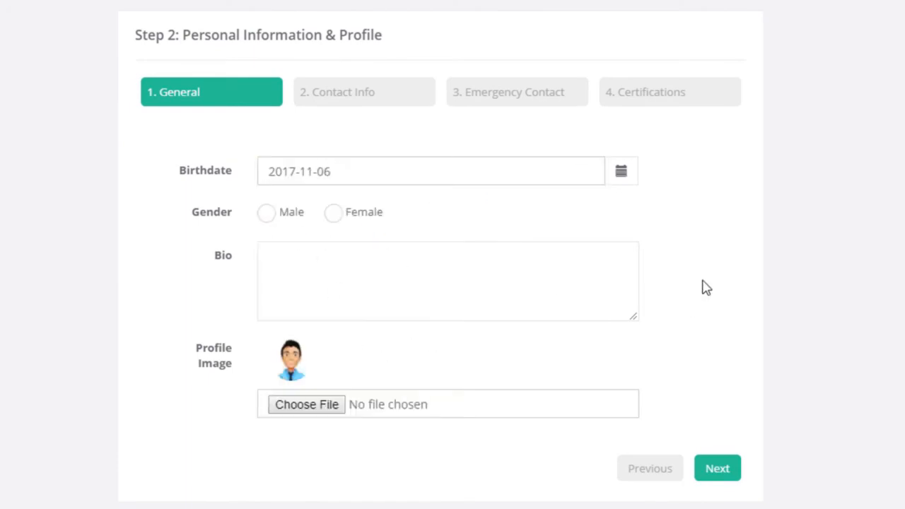
click(362, 262)
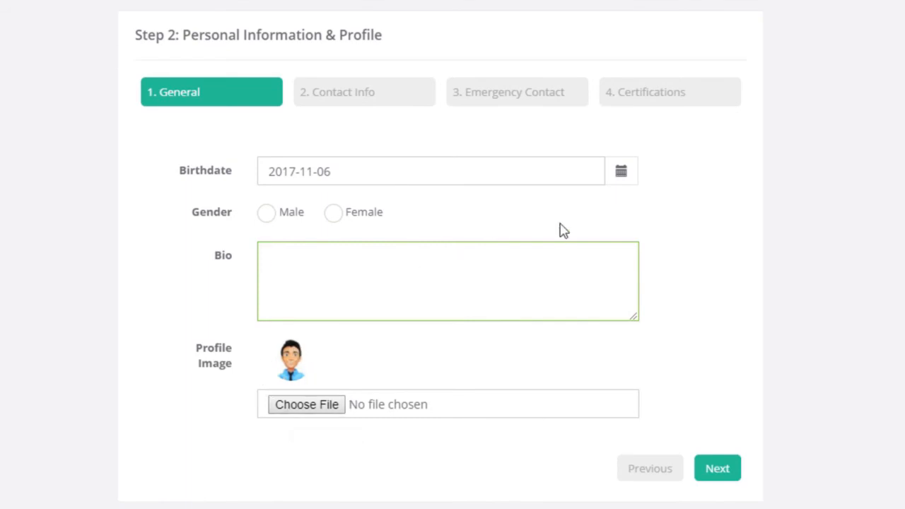
Set gender to Male after the validation prompt and proceed to Contact Info
click(714, 472)
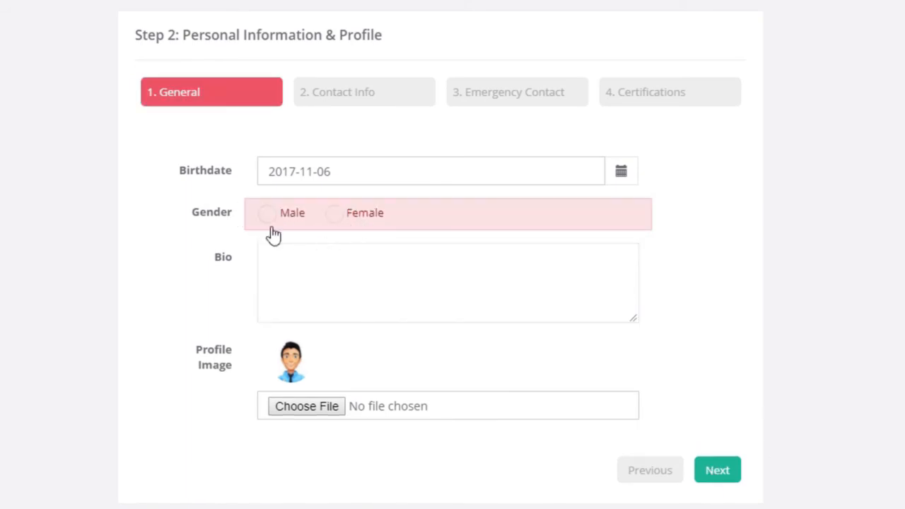
click(267, 213)
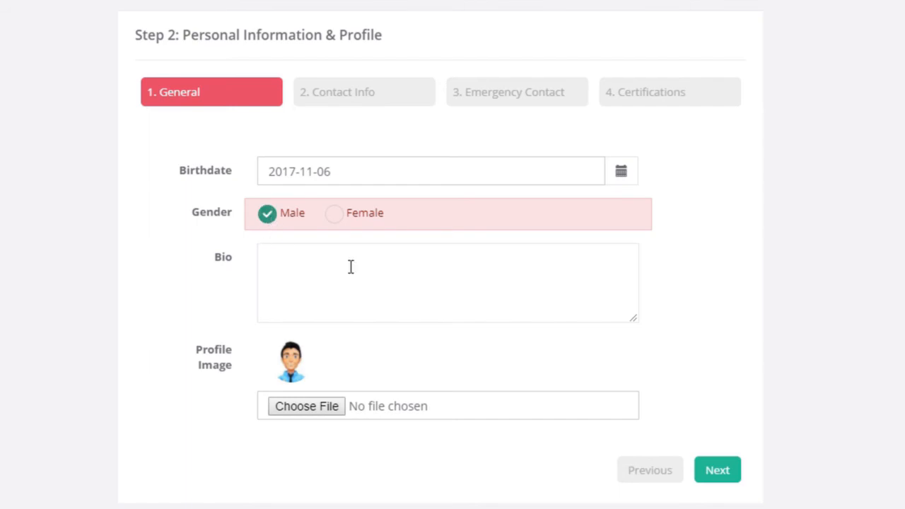
click(716, 470)
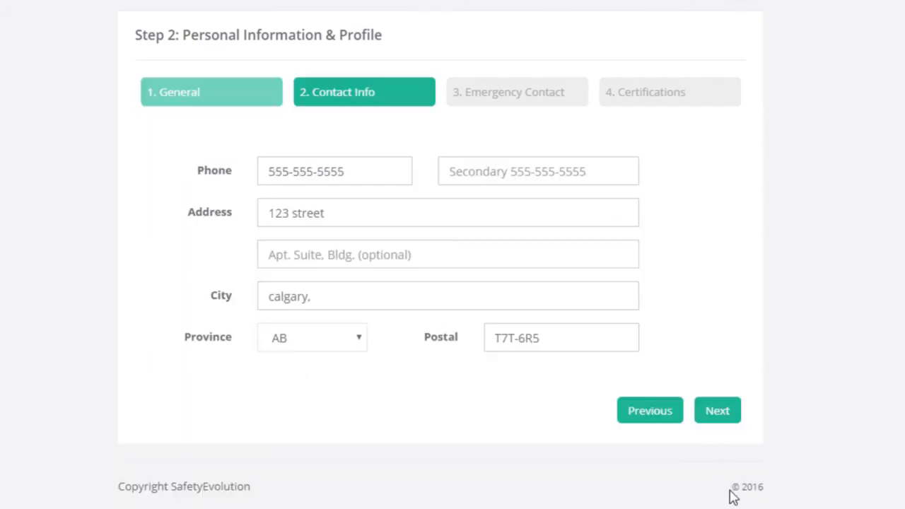
Verify the phone number and proceed to the Emergency Contact step
click(376, 176)
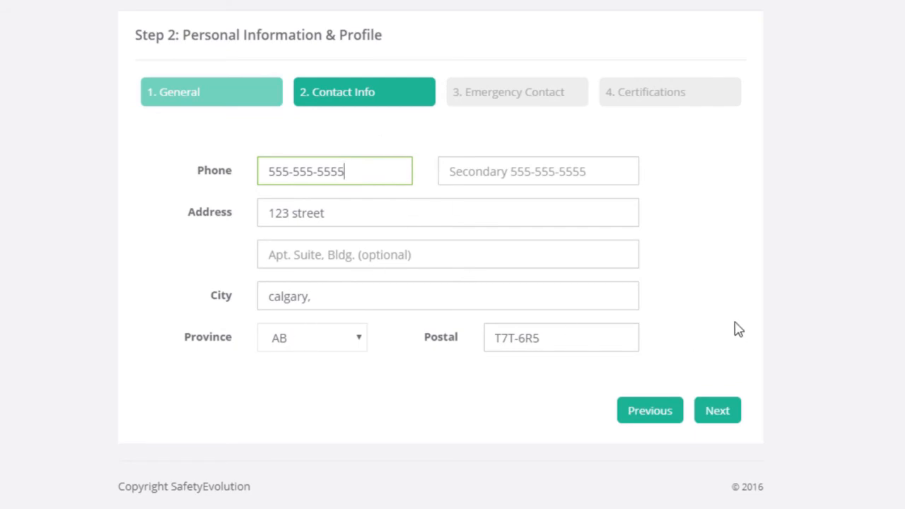
click(721, 411)
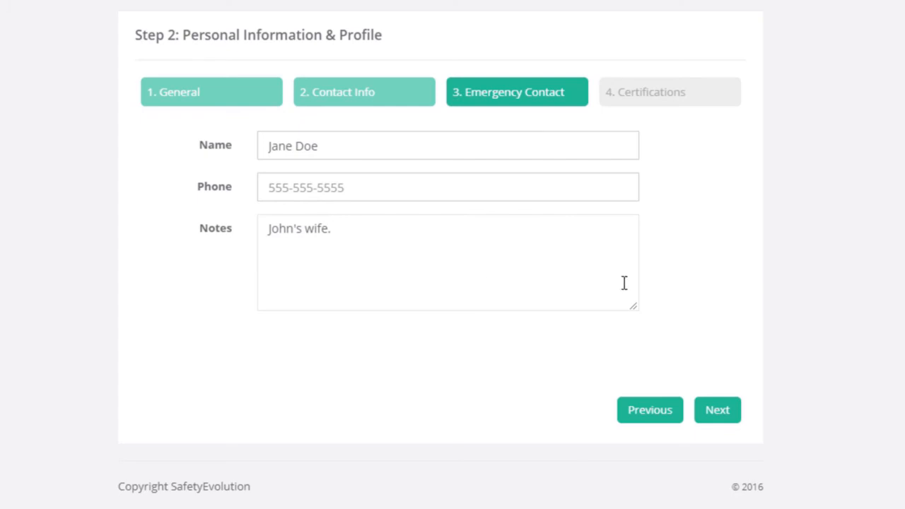
click(719, 412)
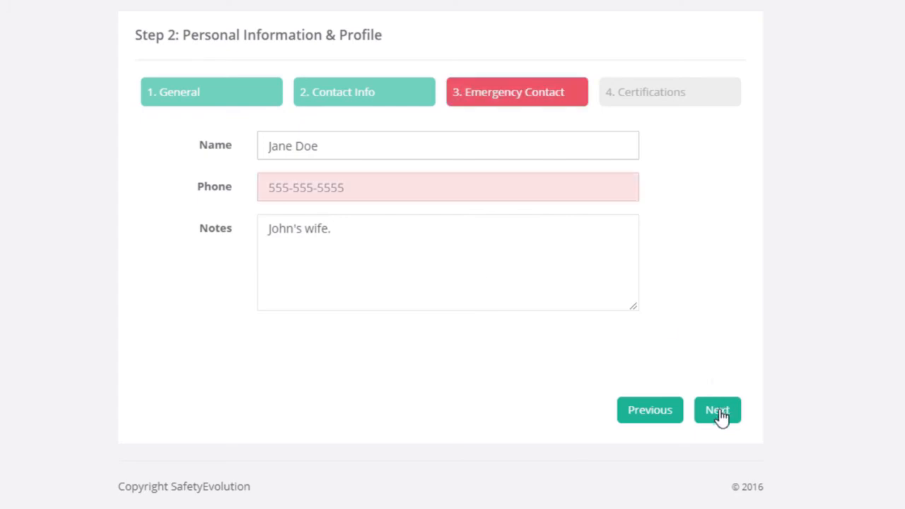
click(382, 185)
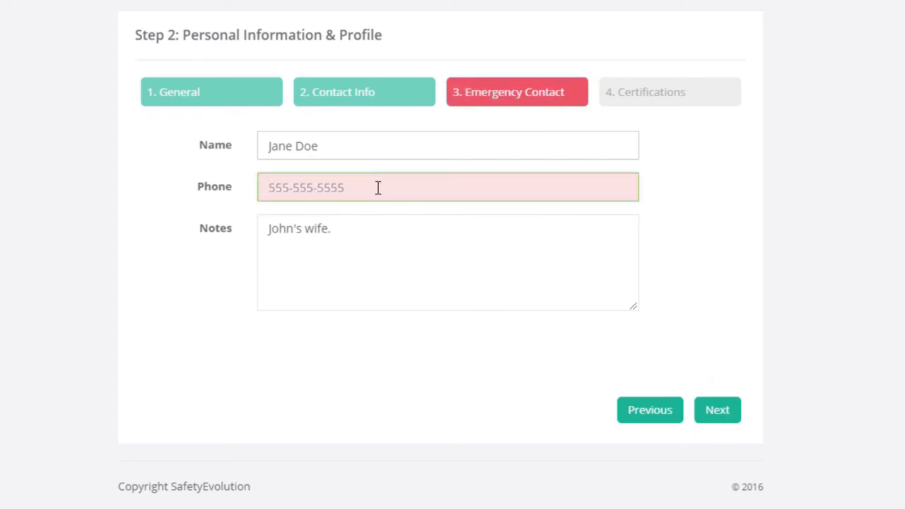
click(271, 186)
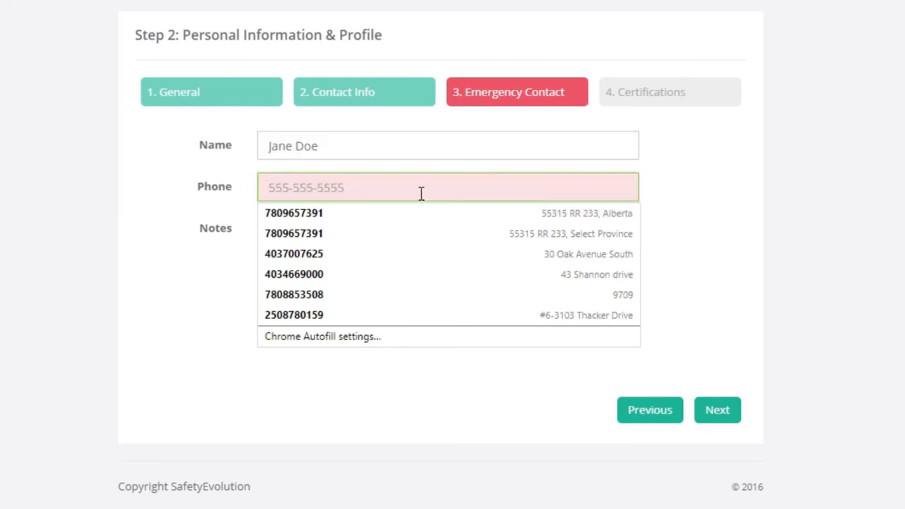
text(555)
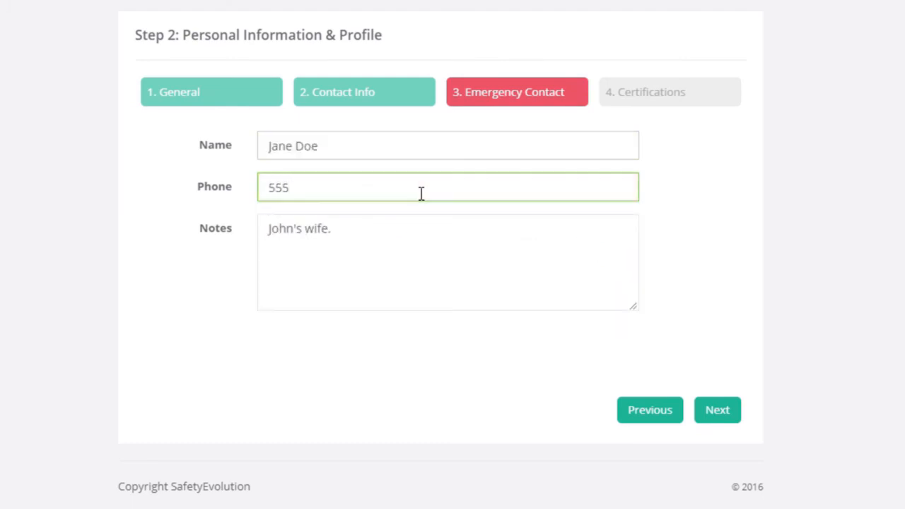
text(-565-5555)
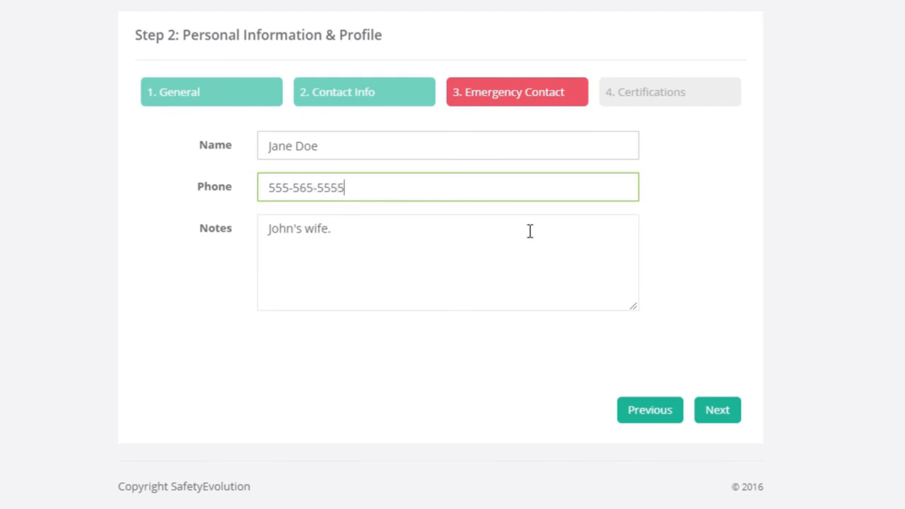
click(716, 422)
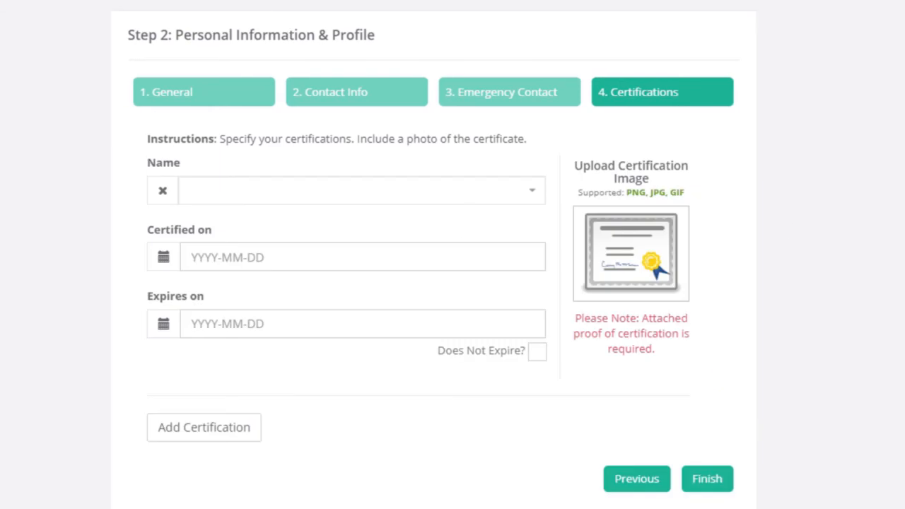
Choose First Aid as the certification name and mark it as Does Not Expire
click(334, 191)
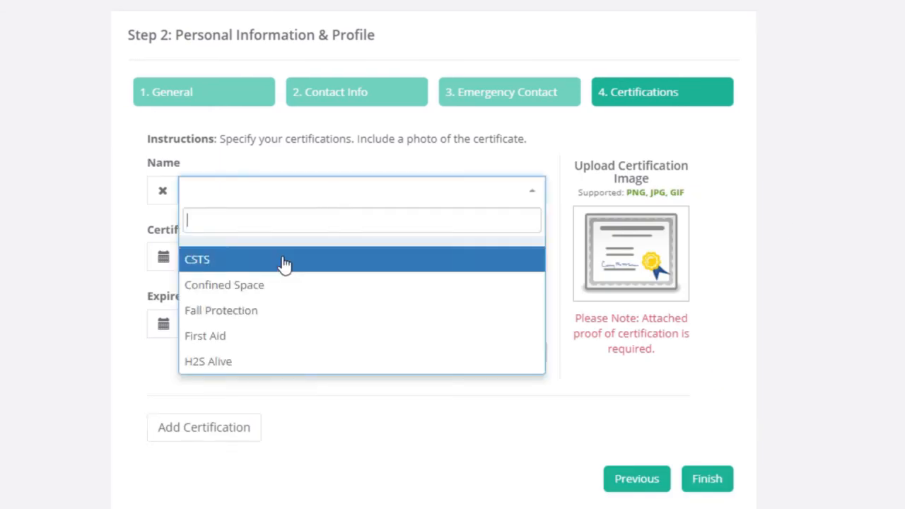
click(228, 344)
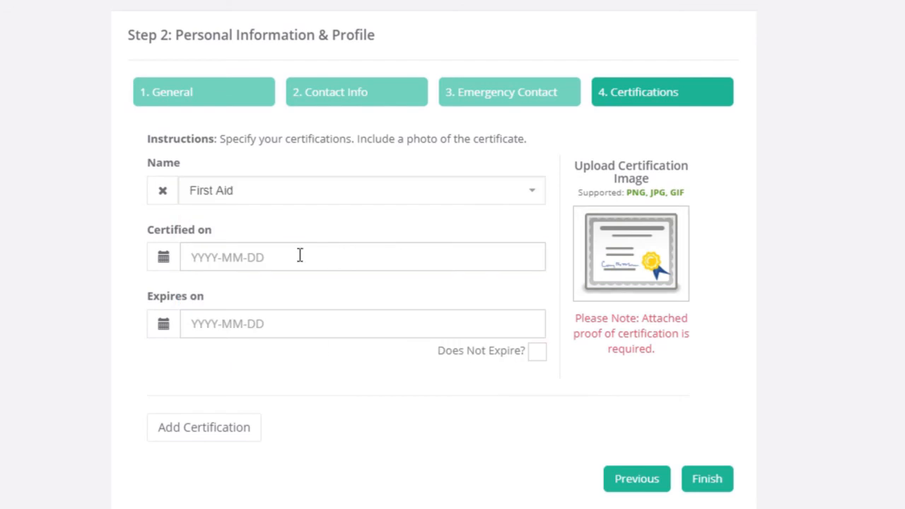
click(274, 324)
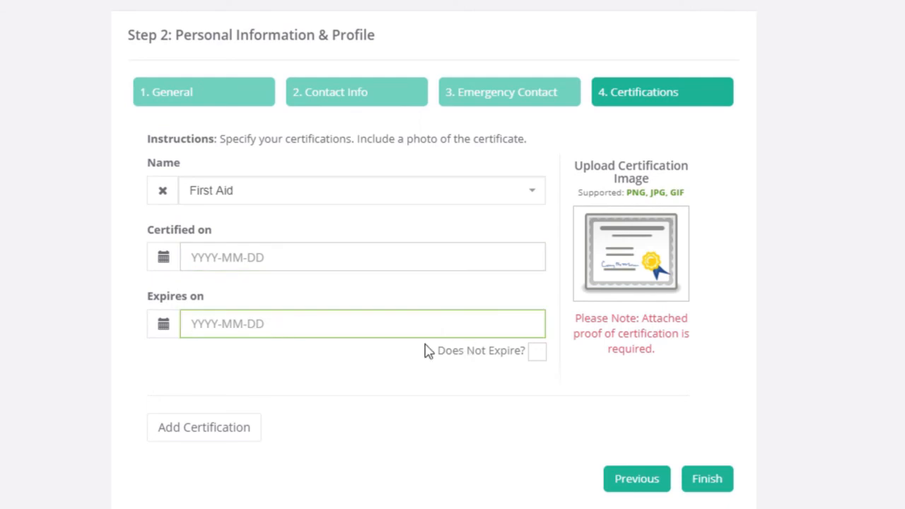
click(536, 351)
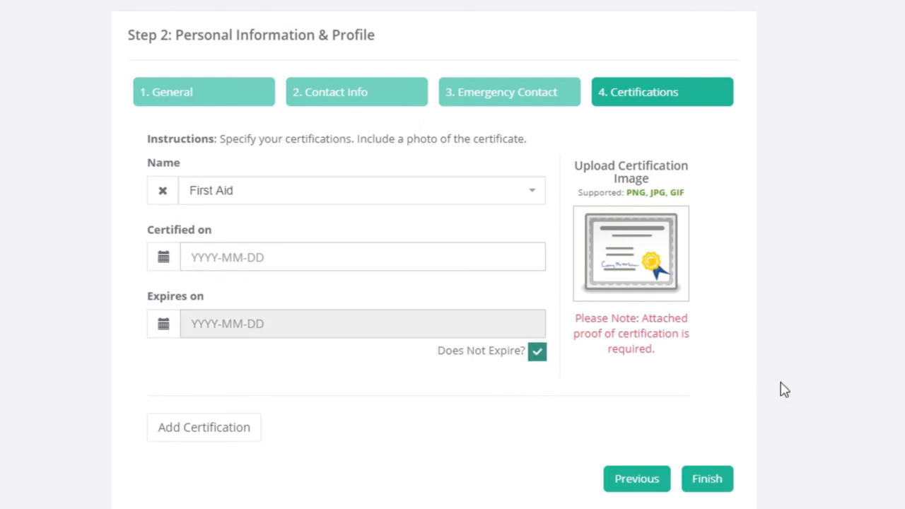
Select the training certificate image file for upload
click(573, 318)
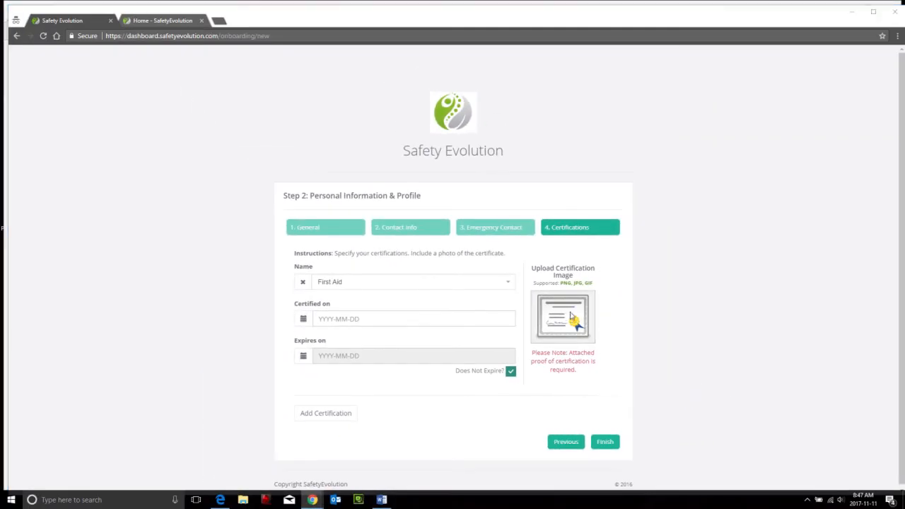
click(430, 81)
Attach the certificate image and Finish onboarding to submit the profile
click(379, 243)
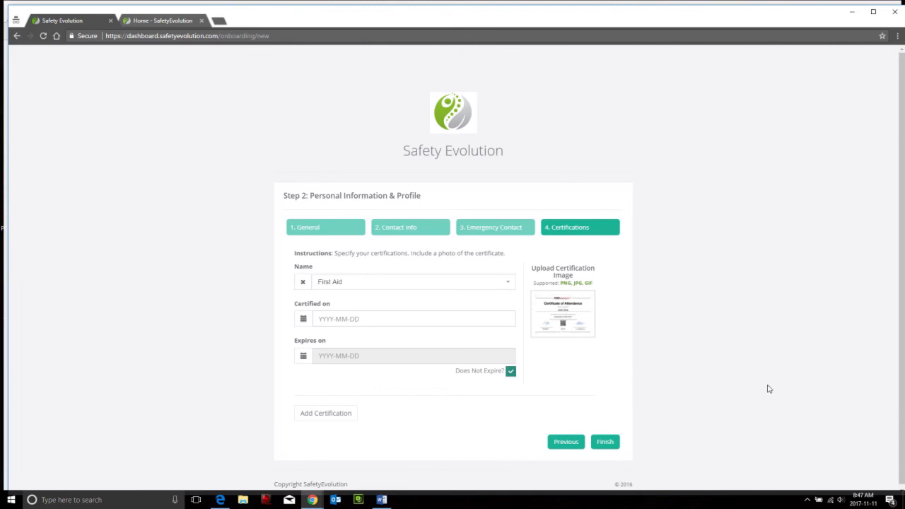
click(604, 441)
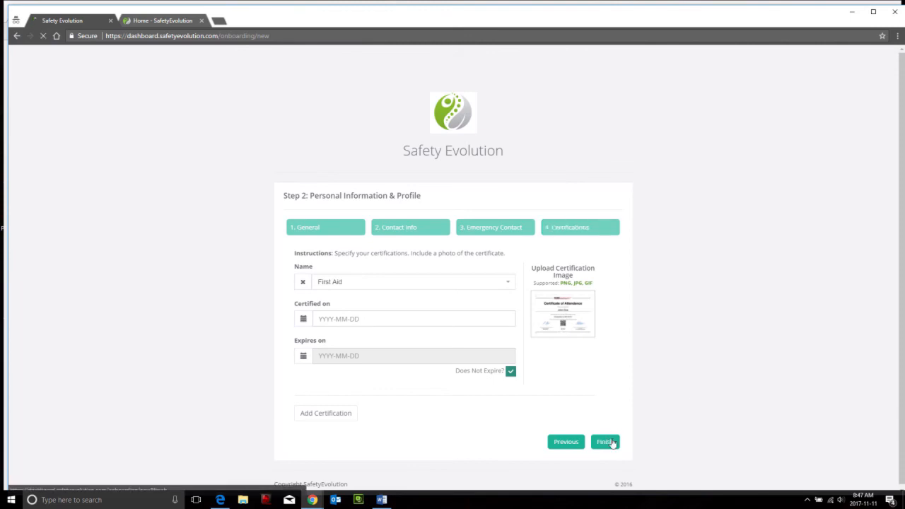